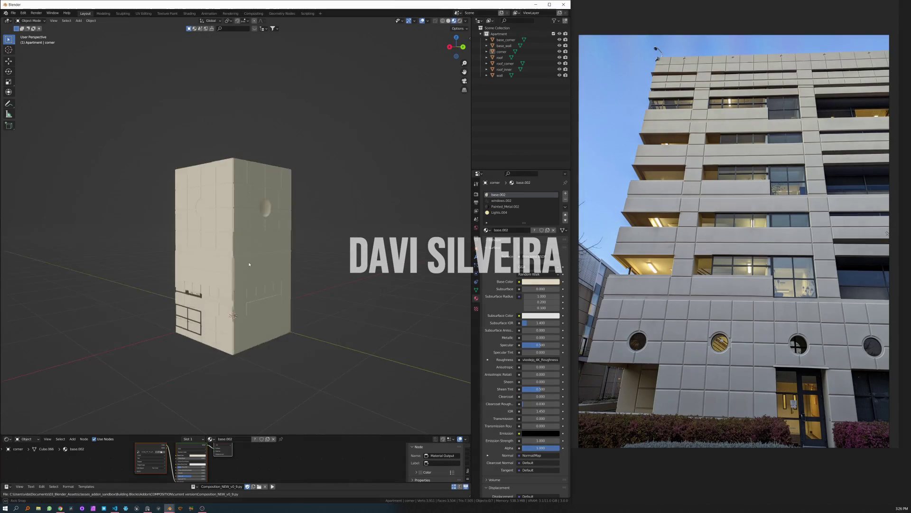
Step: Import "stanford building.fbx" into a new, separate collection next to the Apartment collection
mouse_move(249, 264)
middle_down()
mouse_move(293, 260)
mouse_move(265, 262)
middle_up()
scroll(293, 260, up, 3)
scroll(293, 260, down, 4)
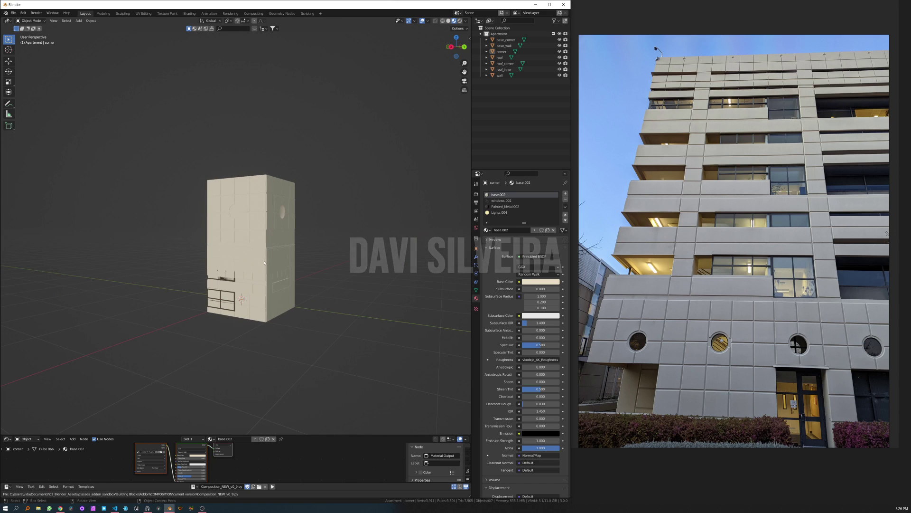
click(480, 33)
click(500, 40)
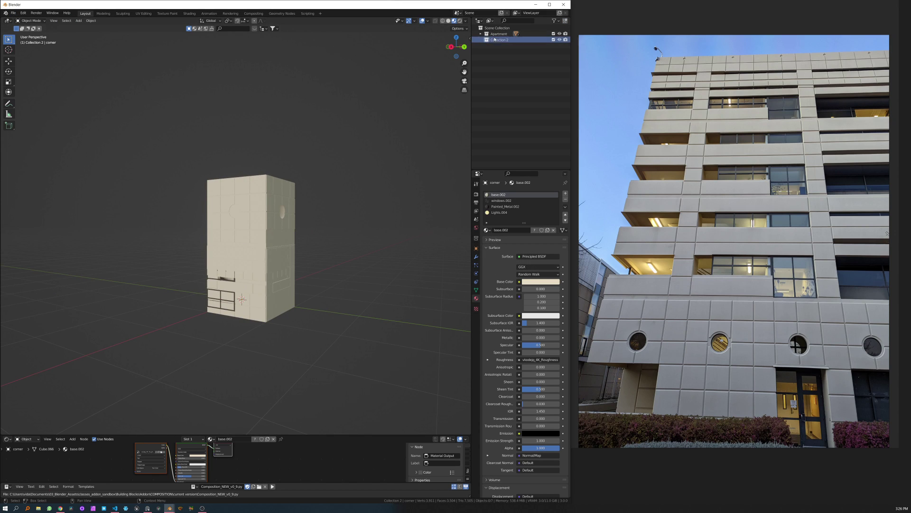
click(14, 13)
mouse_move(29, 93)
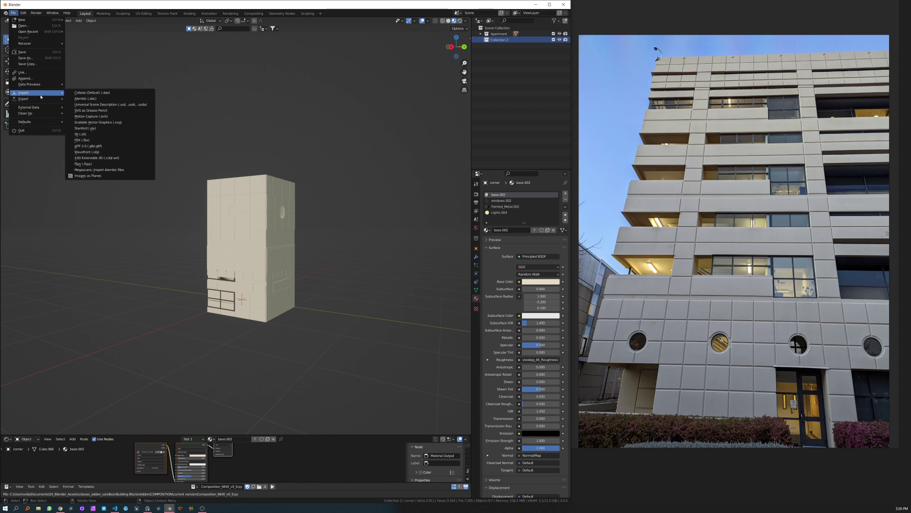
click(83, 138)
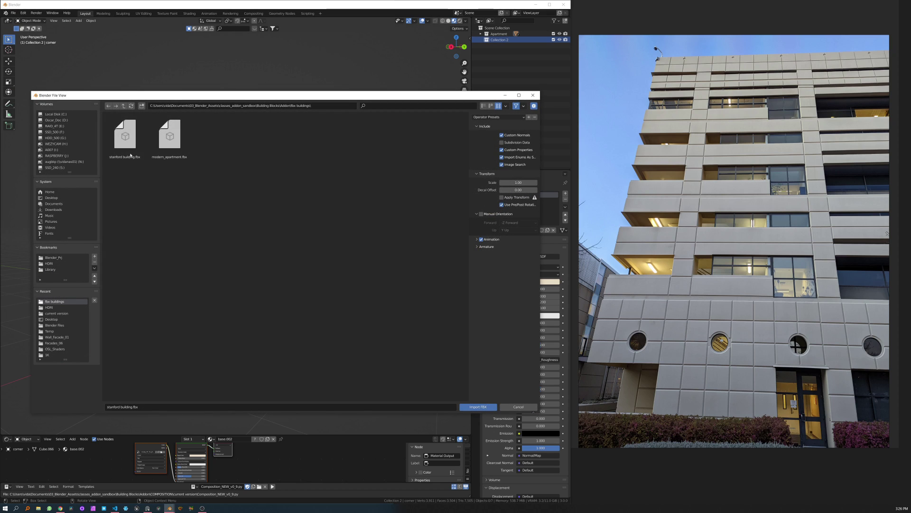
double_click(120, 149)
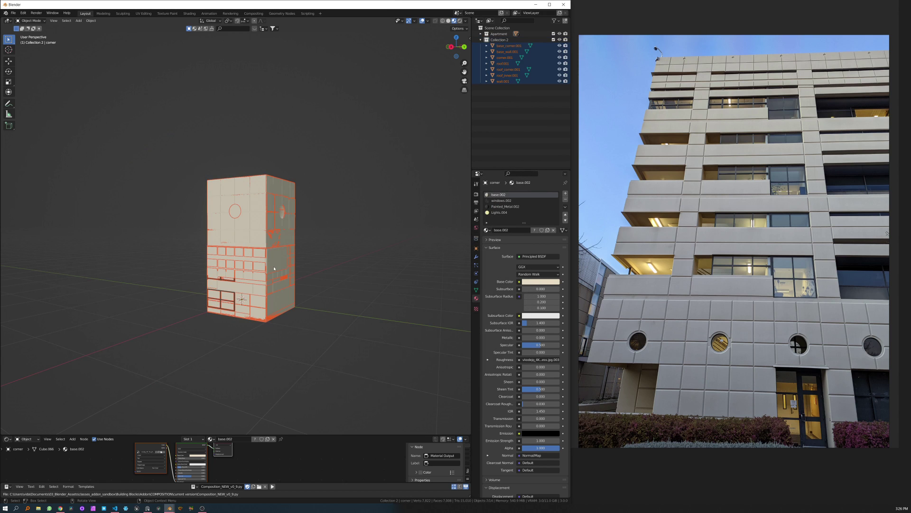
Step: Delete Collection 2 together with the imported duplicate building parts
middle_drag(300, 228, 289, 251)
scroll(265, 244, up, 6)
scroll(268, 245, down, 6)
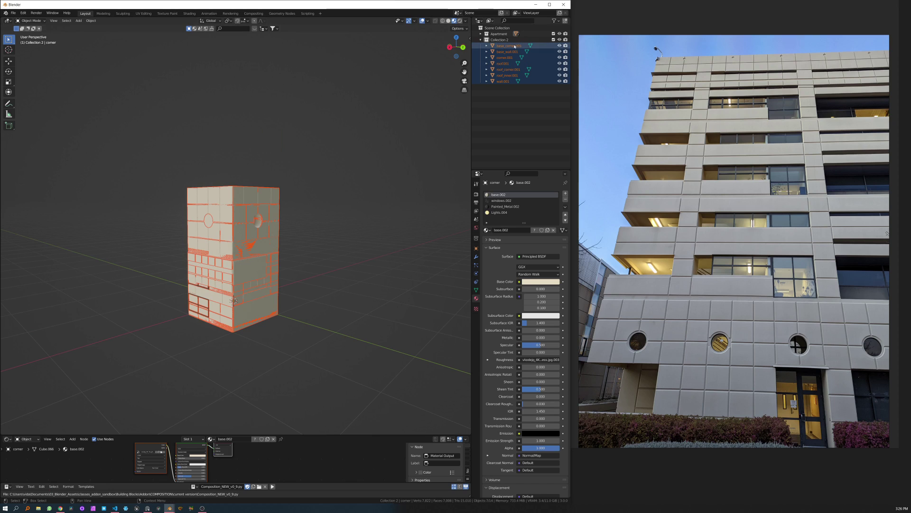
click(485, 40)
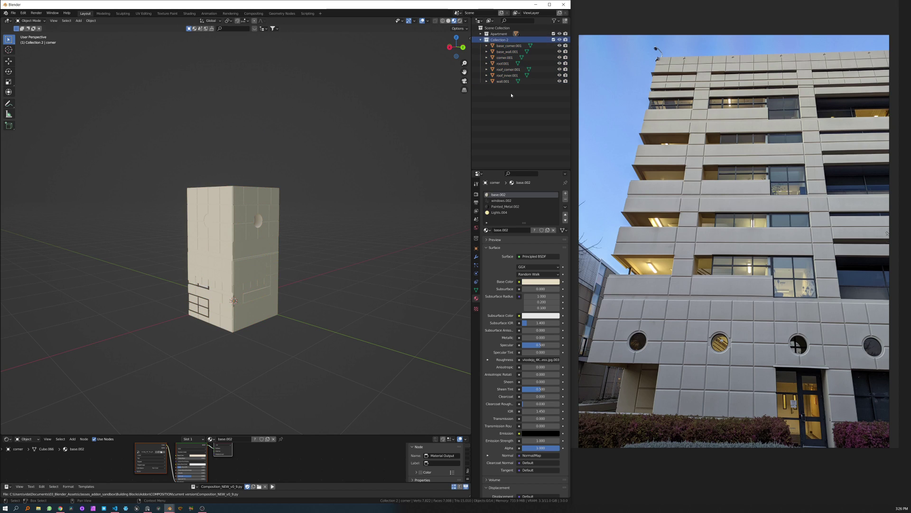
key(x)
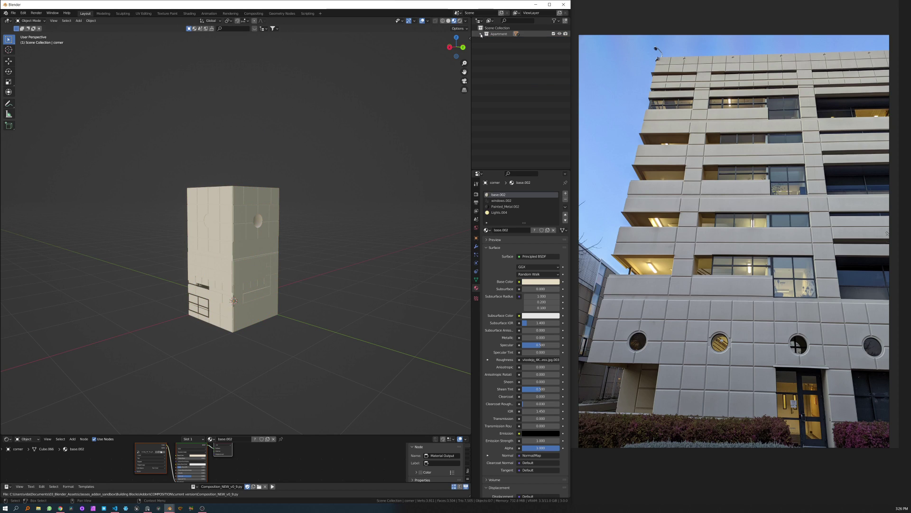
Step: Enlarge the shader editor and delete the unconnected Normal Map node from base_corner's windows.002 material
click(481, 33)
click(504, 40)
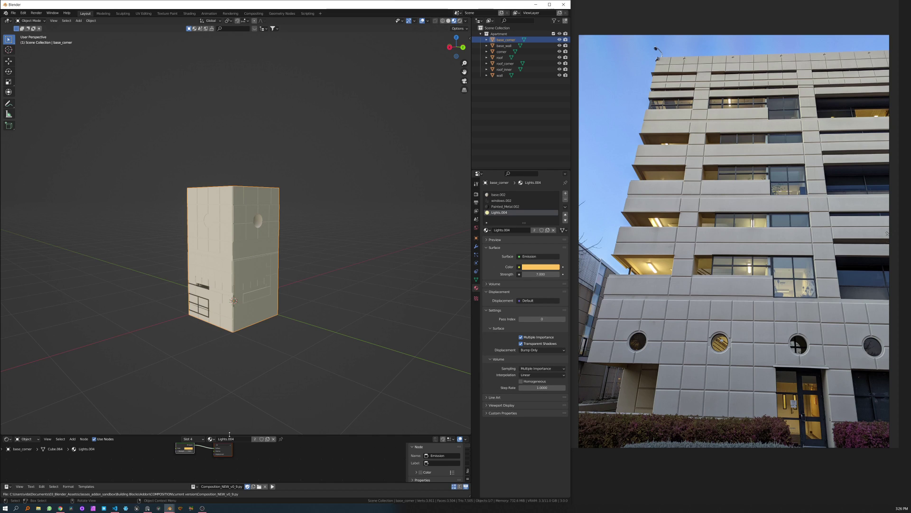
drag(229, 434, 256, 324)
scroll(266, 242, up, 5)
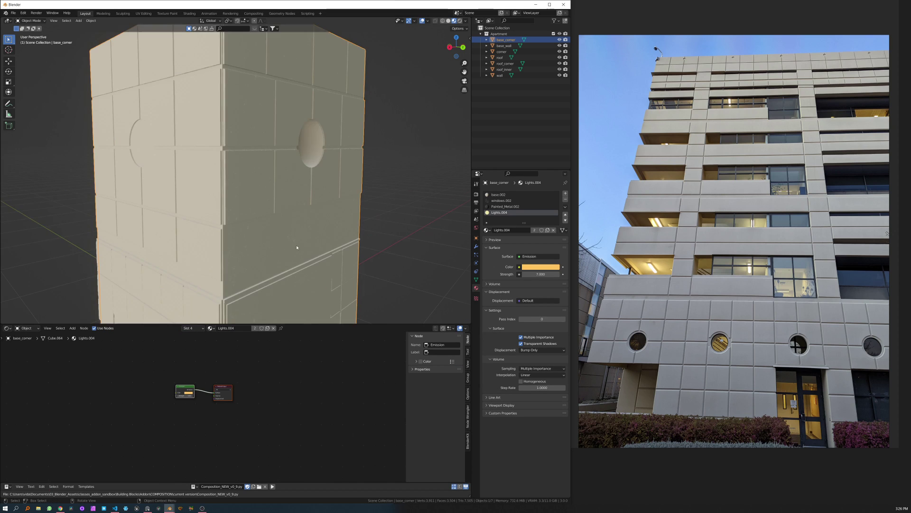
click(496, 201)
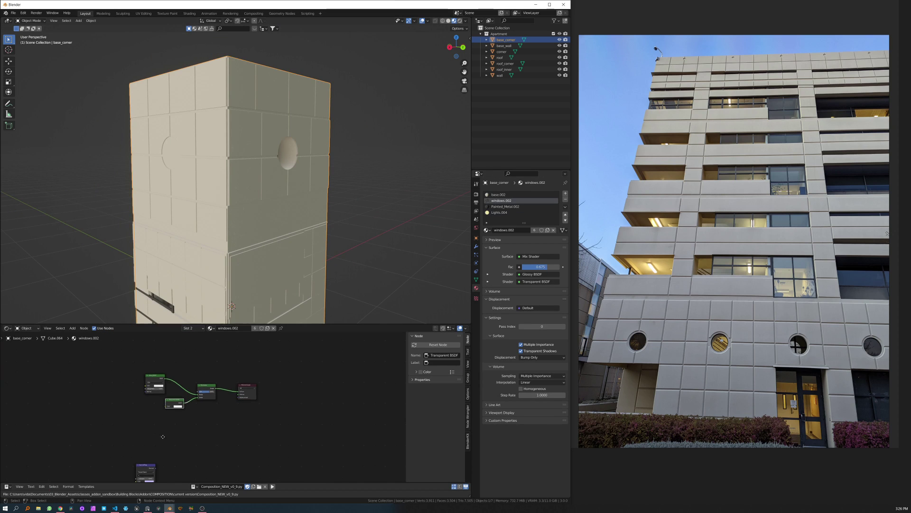
middle_drag(151, 424, 159, 409)
click(151, 454)
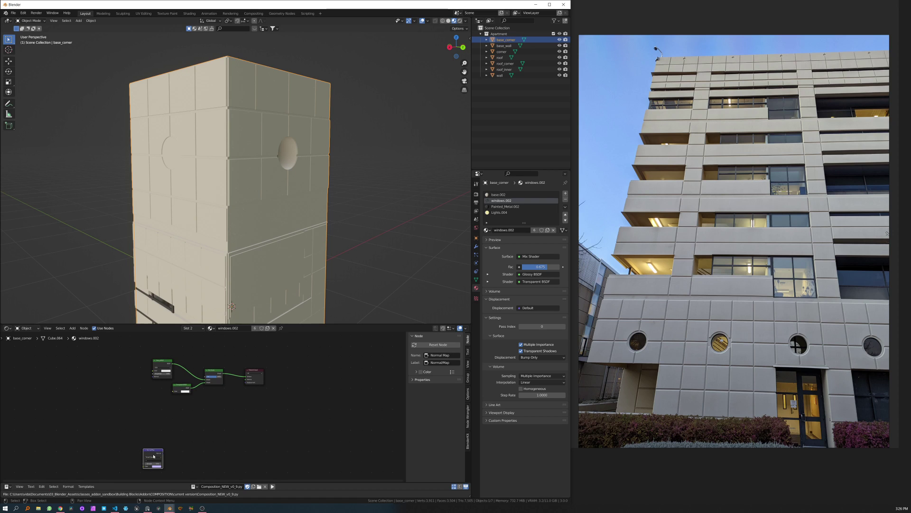
key(x)
key(Home)
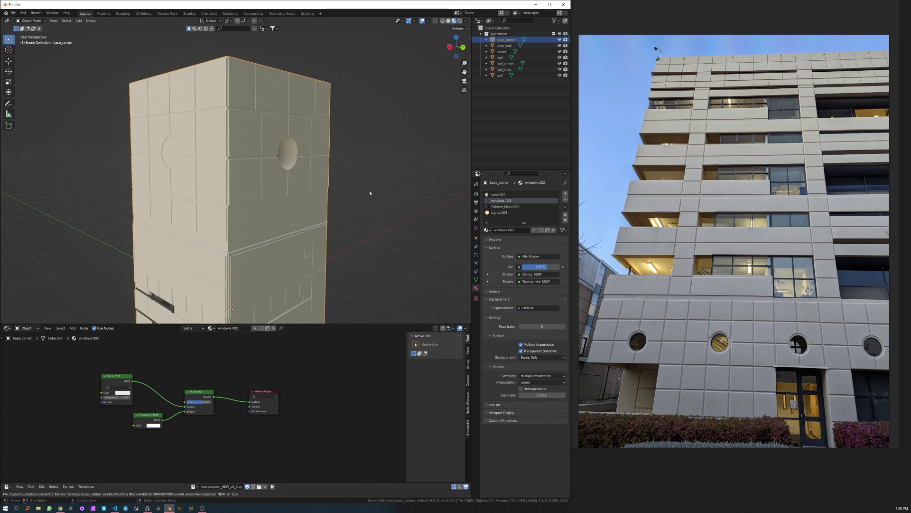
Step: Review base_corner's base.002 and Painted_Metal.002 material setups
click(513, 194)
click(506, 206)
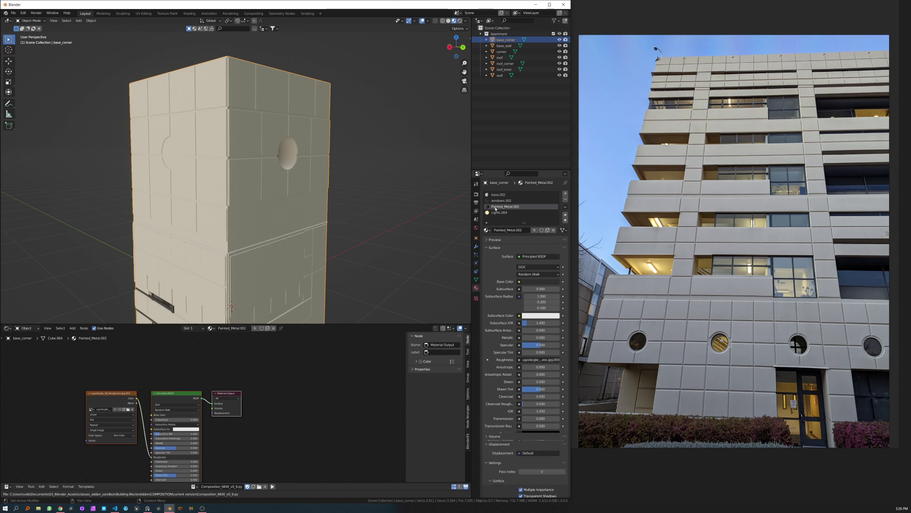
scroll(349, 222, down, 5)
click(350, 222)
mouse_move(349, 222)
middle_down()
mouse_move(366, 210)
mouse_move(354, 207)
middle_up()
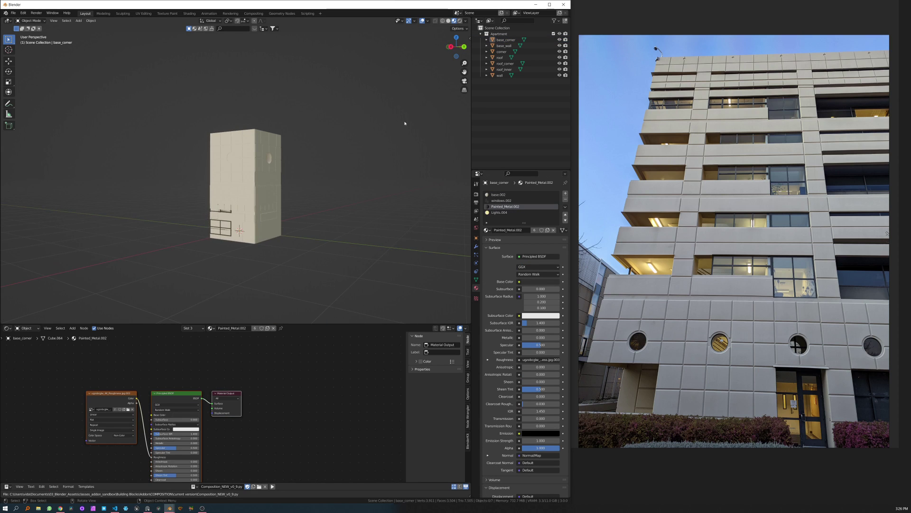
Step: Set Apartment as the main collection in the Composition add-on's instance setup
middle_drag(467, 49, 454, 60)
click(471, 38)
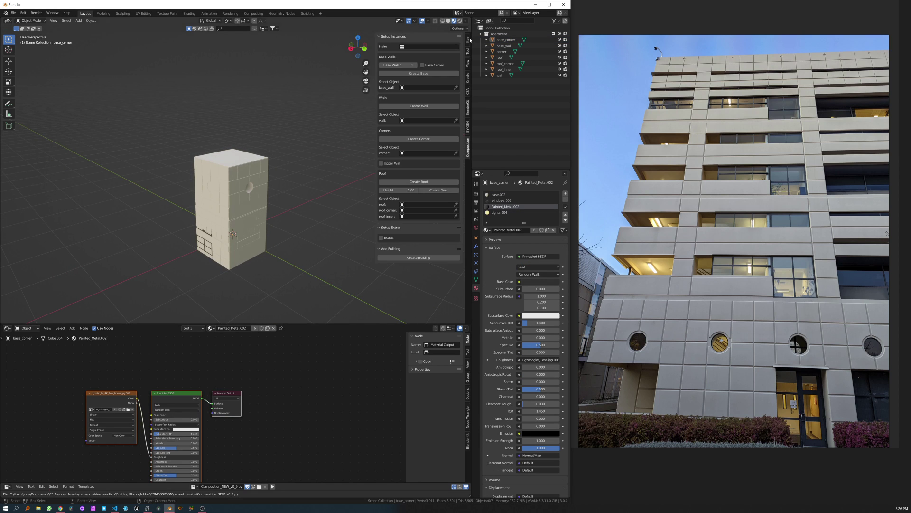
click(413, 47)
click(412, 56)
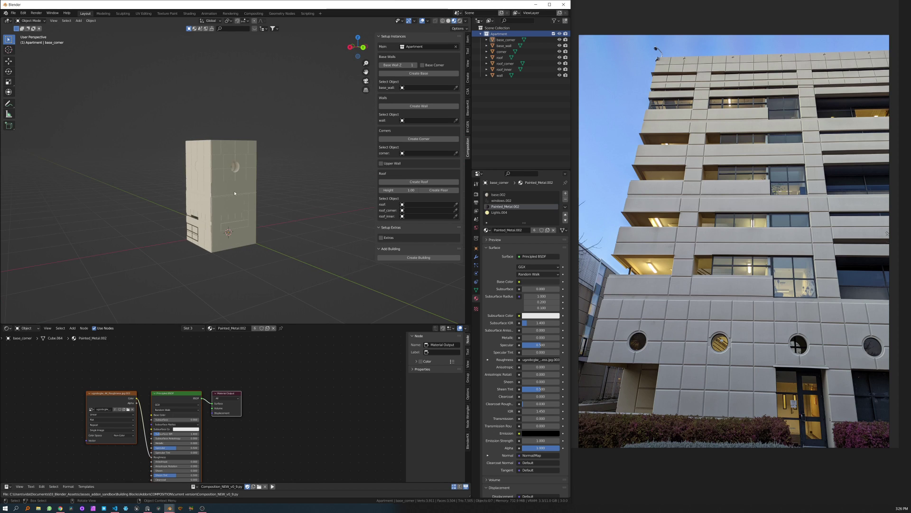
Step: Check the dimensions of the base_corner object, viewing it from the front
key(KP_1)
scroll(285, 179, up, 3)
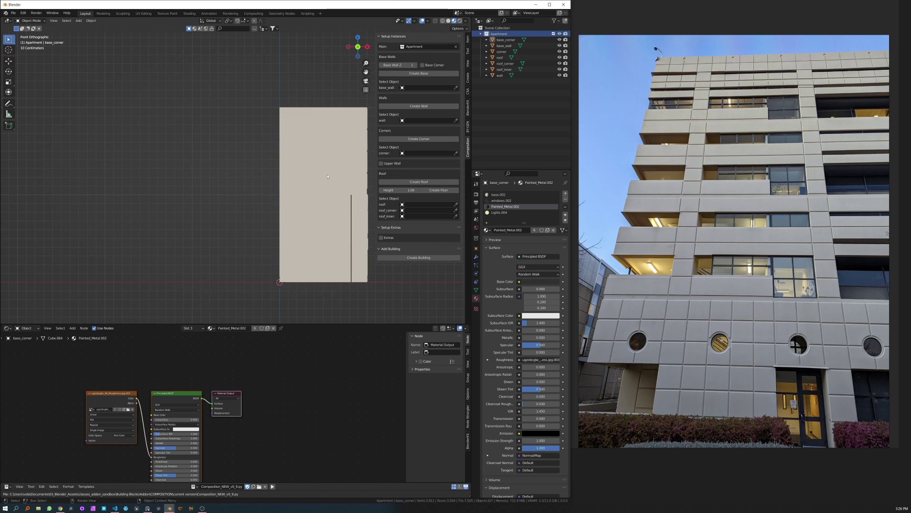
shift+middle_drag(337, 125, 175, 157)
click(176, 157)
click(467, 39)
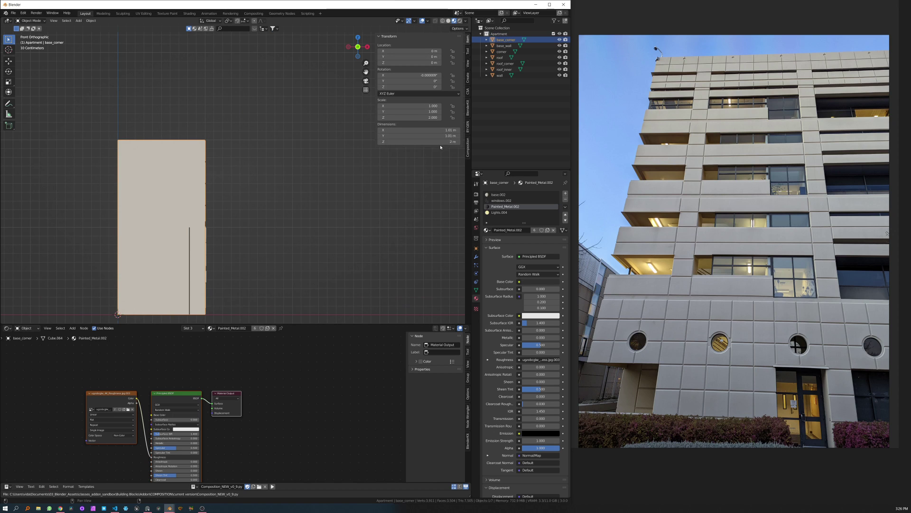
middle_drag(308, 166, 427, 133)
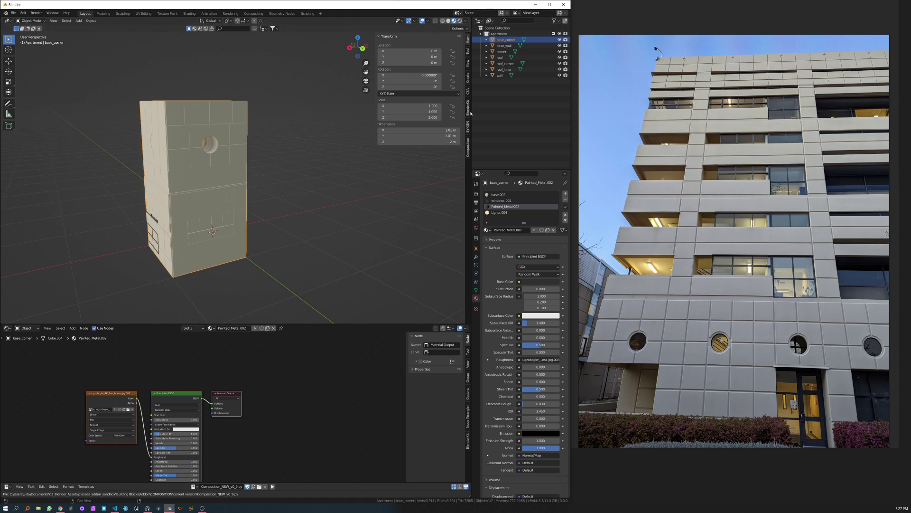
Step: Enable Base Corner in the Composition setup and assign the base_wall and base_corner objects to their matching slots
click(467, 147)
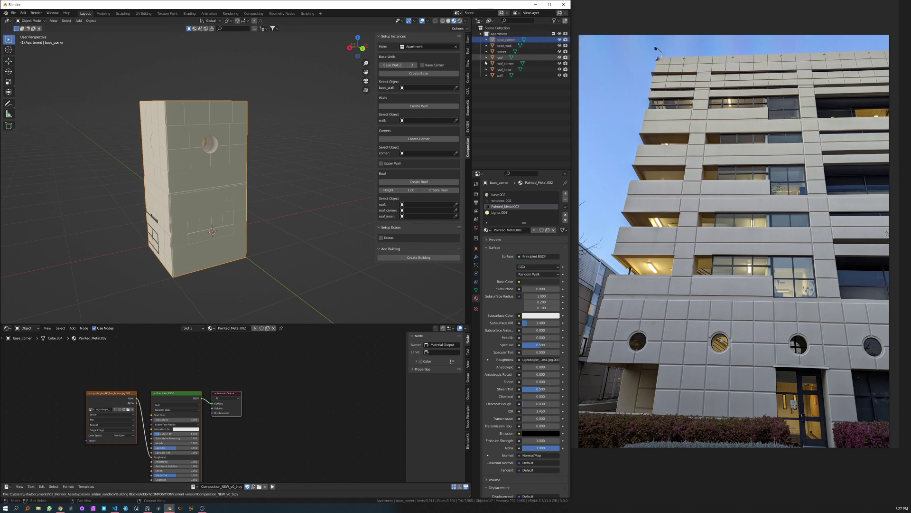
click(422, 65)
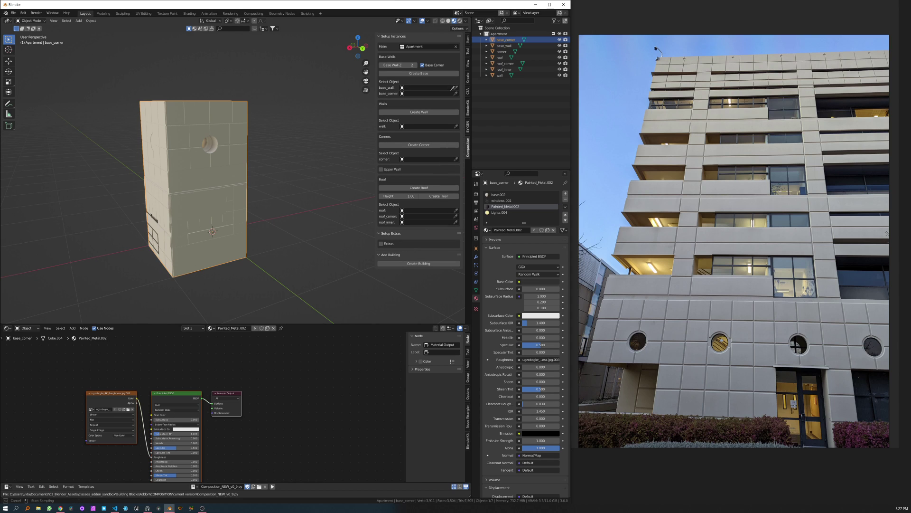
click(504, 44)
click(456, 93)
click(508, 41)
Step: Assign the wall, corner, roof, roof_corner and roof_inner objects to their matching slots, leaving Extras disabled
click(500, 75)
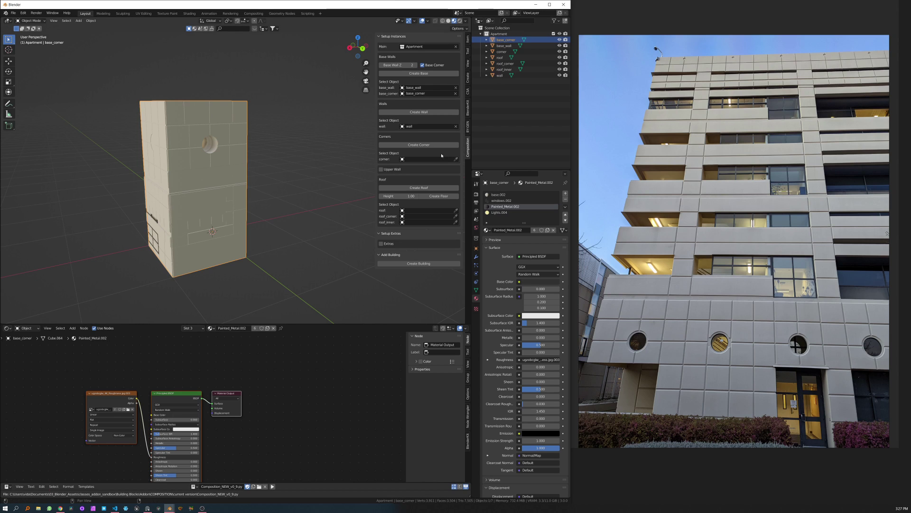
click(522, 51)
click(500, 57)
click(456, 216)
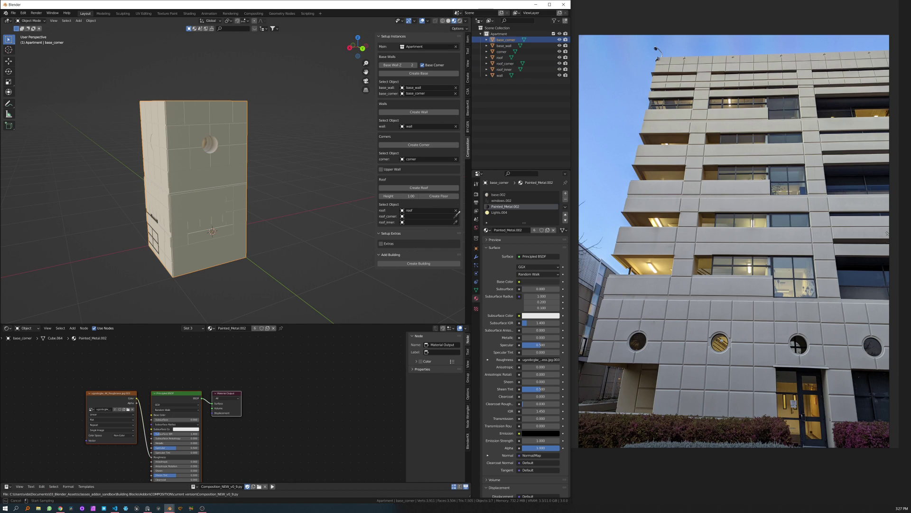
click(505, 63)
click(504, 69)
click(387, 245)
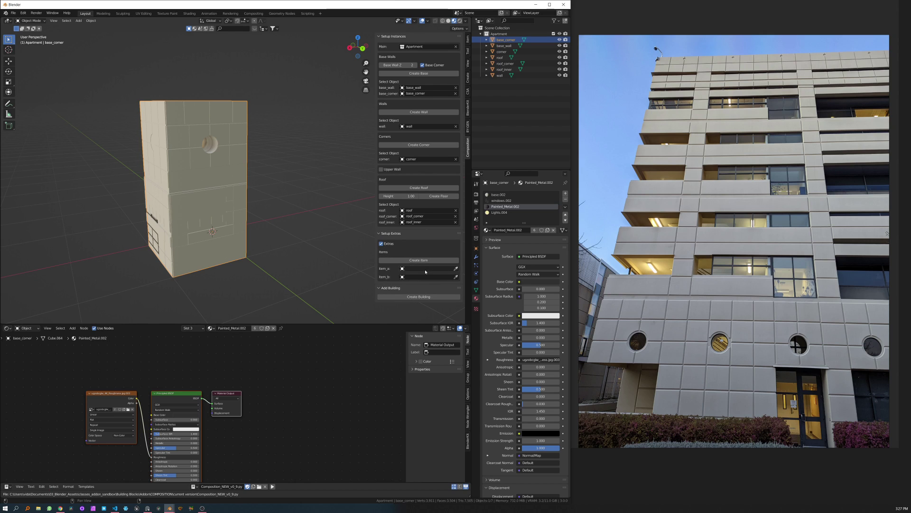
click(382, 244)
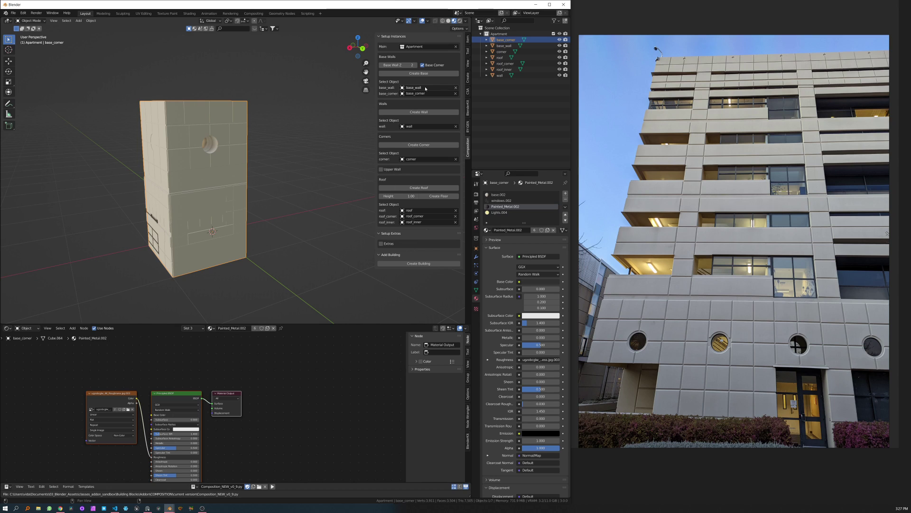
Step: Collapse the setup sections and generate the building from the assigned Apartment parts
click(384, 36)
click(380, 44)
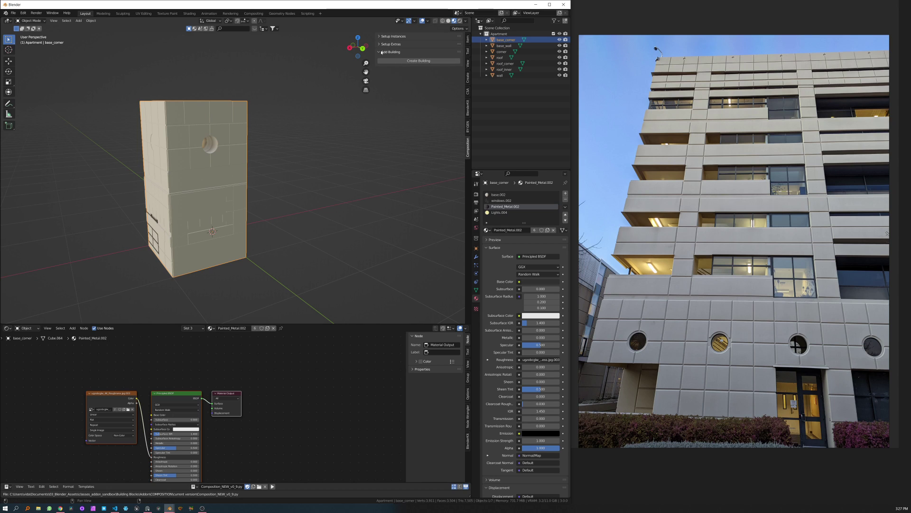
scroll(329, 148, down, 5)
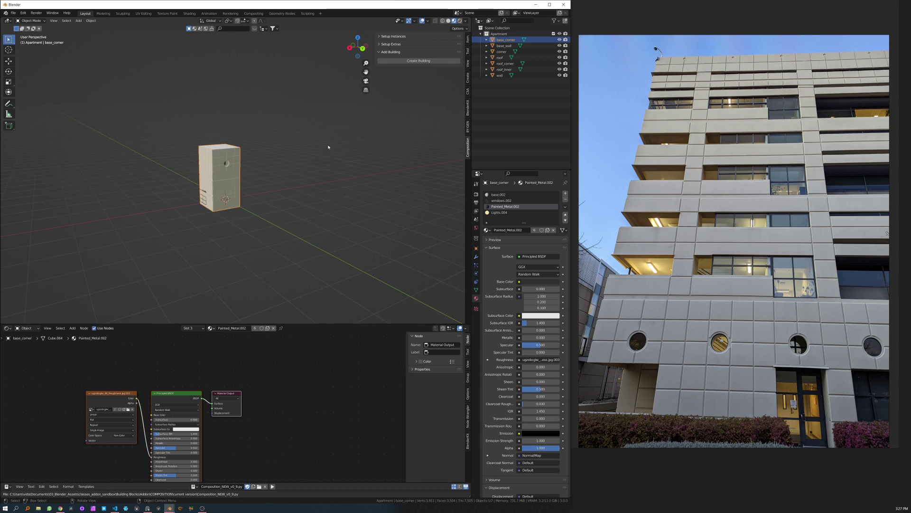
click(409, 63)
shift+middle_drag(267, 165, 245, 146)
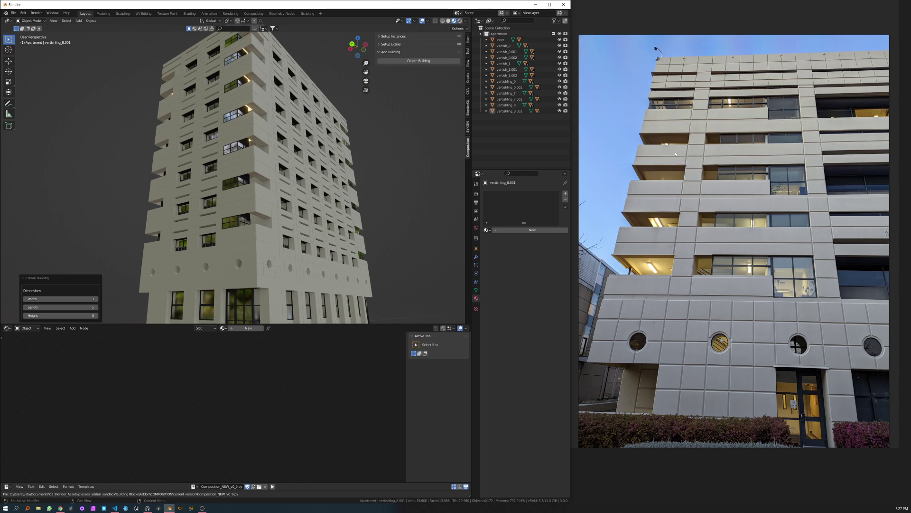
Step: Inspect the generated building's facade panels, round openings and windows up close
scroll(315, 239, up, 10)
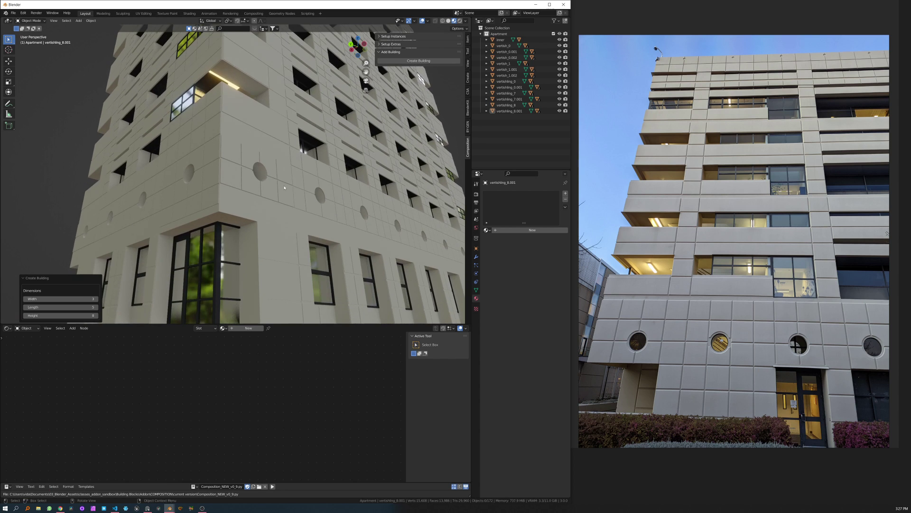
scroll(280, 188, up, 2)
scroll(280, 188, down, 1)
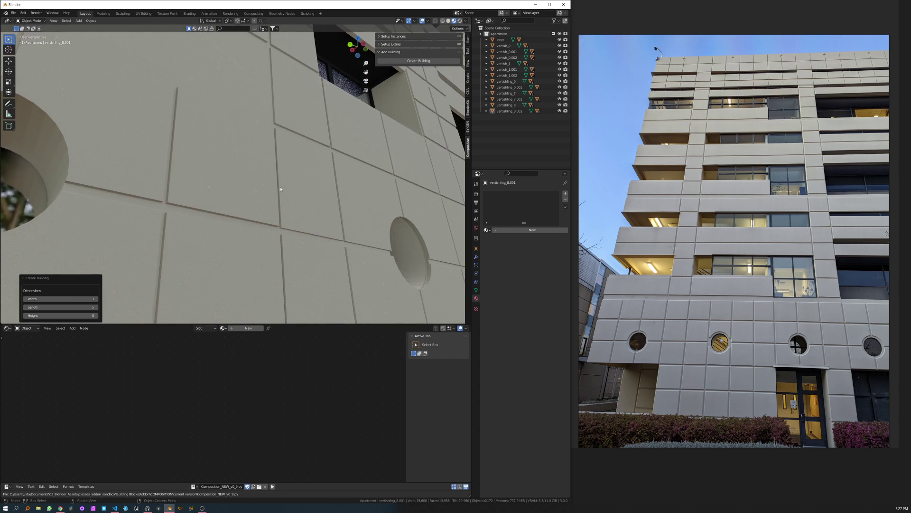
middle_drag(280, 188, 306, 164)
scroll(283, 190, down, 8)
scroll(297, 154, down, 3)
Step: Switch the viewport to rendered shading and shrink the shader editor to give the building view more room
click(459, 21)
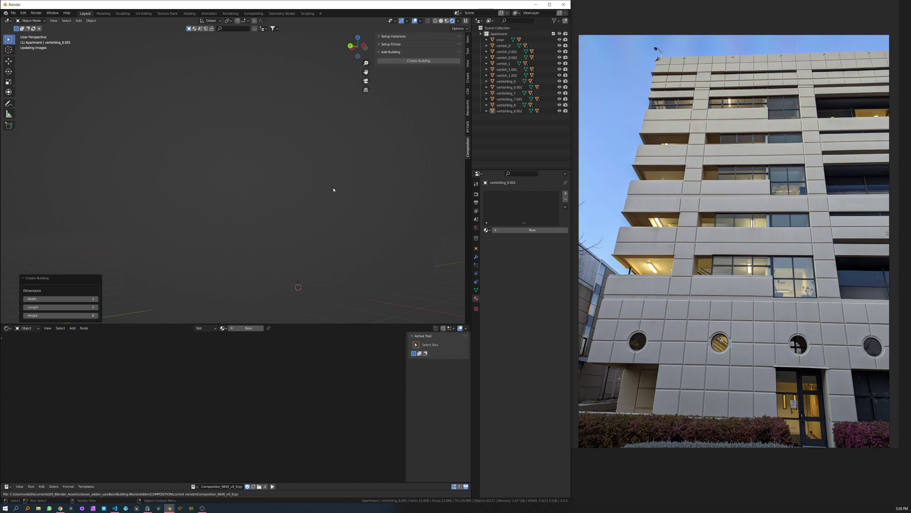
drag(276, 323, 284, 475)
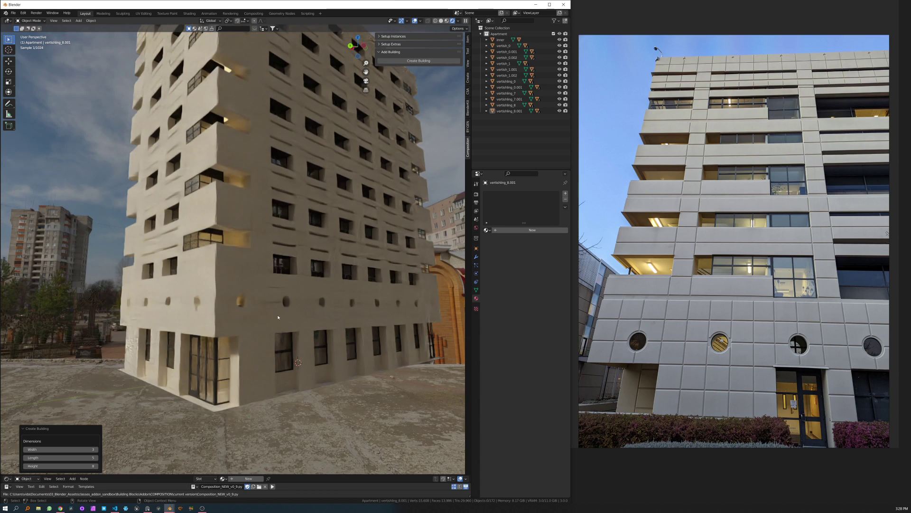
middle_drag(270, 306, 311, 299)
scroll(311, 299, up, 3)
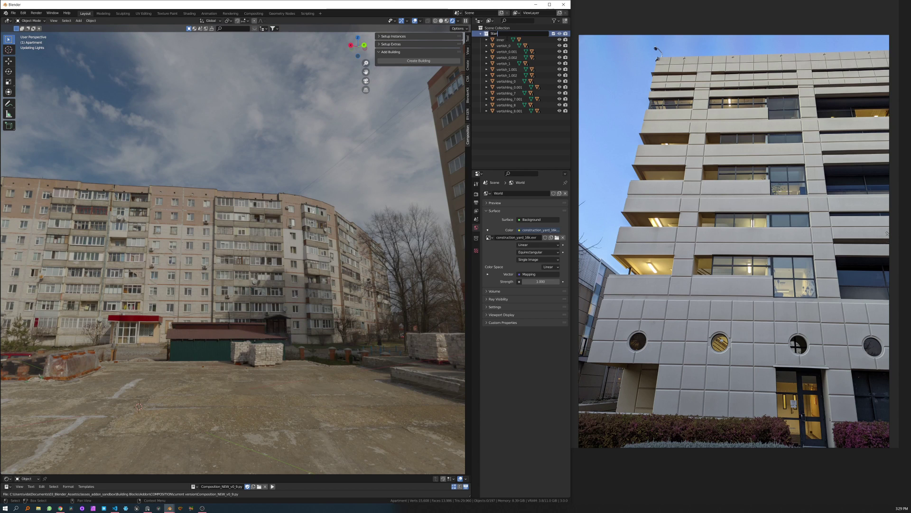
Step: Rename the finished building's collection as Stanford Building and exclude it from the view layer
text(ford Building)
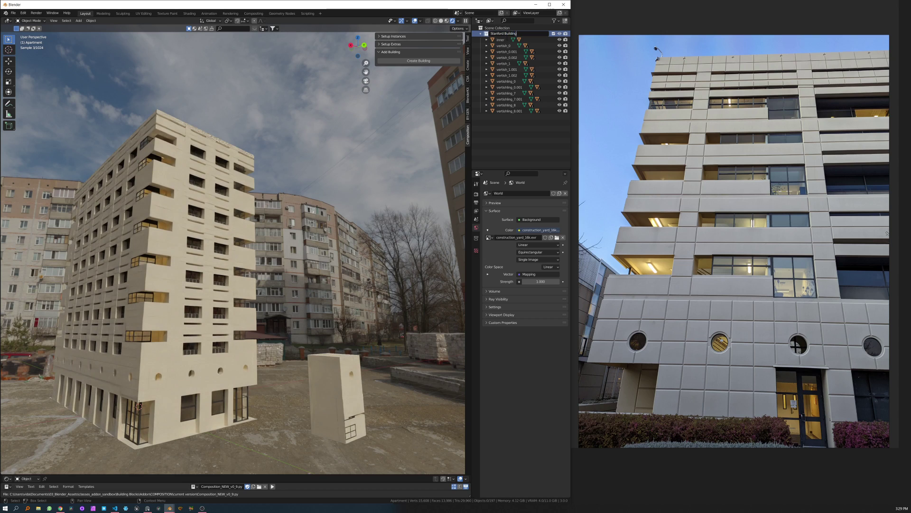
key(Return)
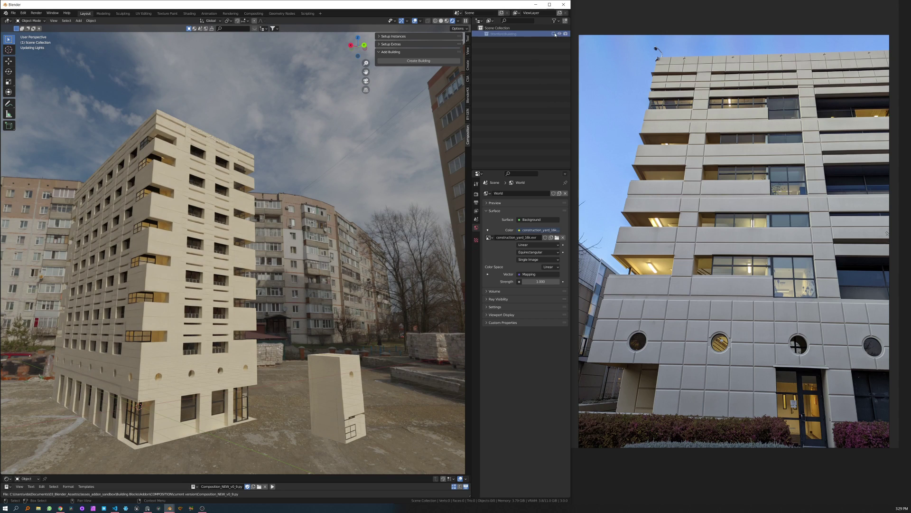
Step: Take the viewport out of rendered shading and add a new collection named Apartment
click(446, 22)
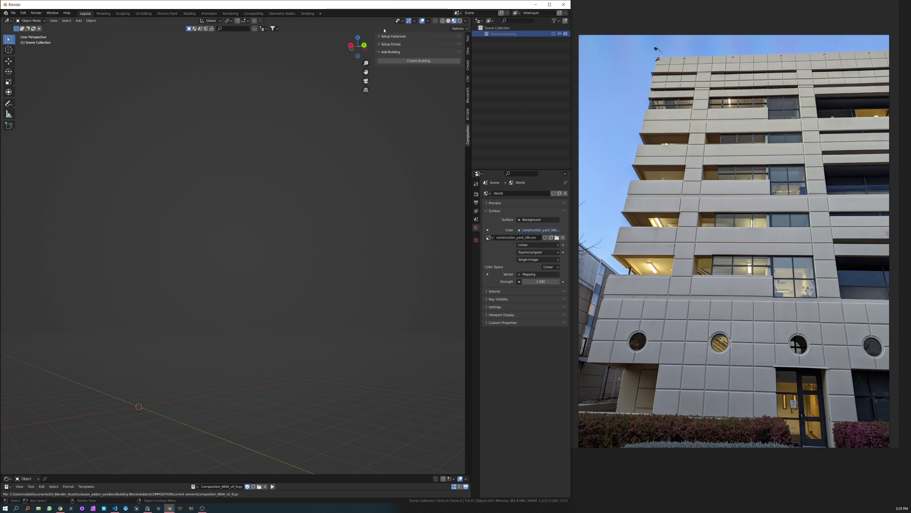
click(356, 115)
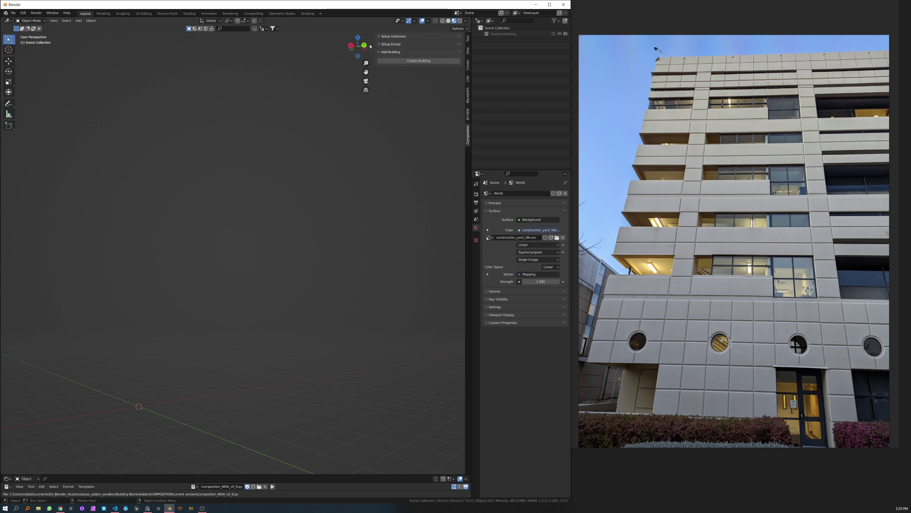
click(565, 20)
key(F2)
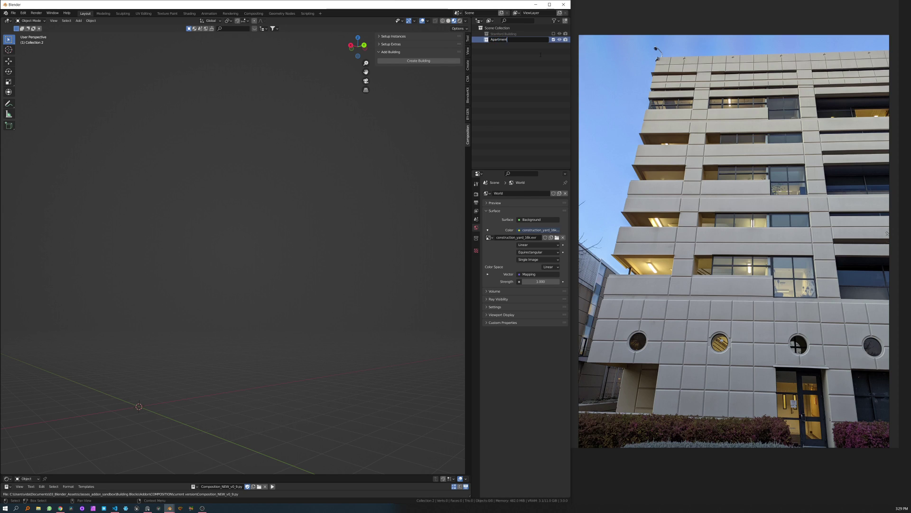
key(Return)
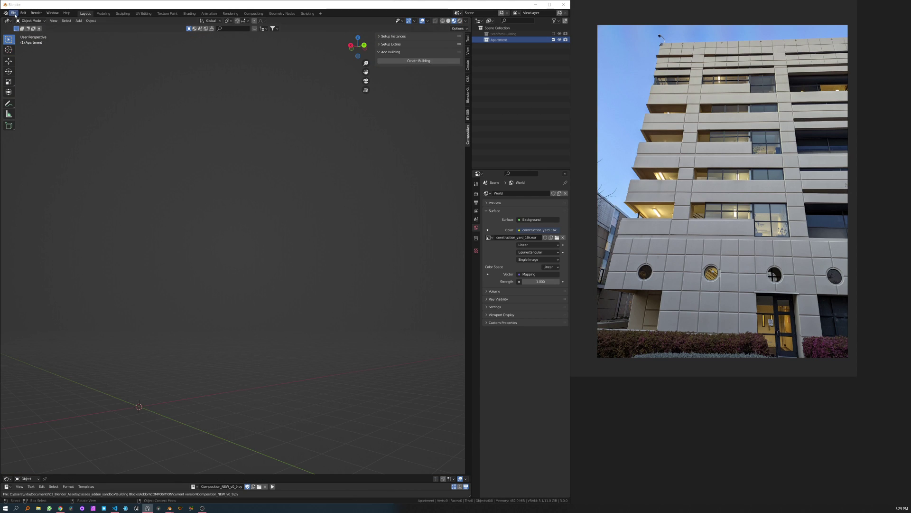
Step: Import modern_apartment.fbx from the fbx buildings folder into the scene
click(15, 15)
mouse_move(38, 92)
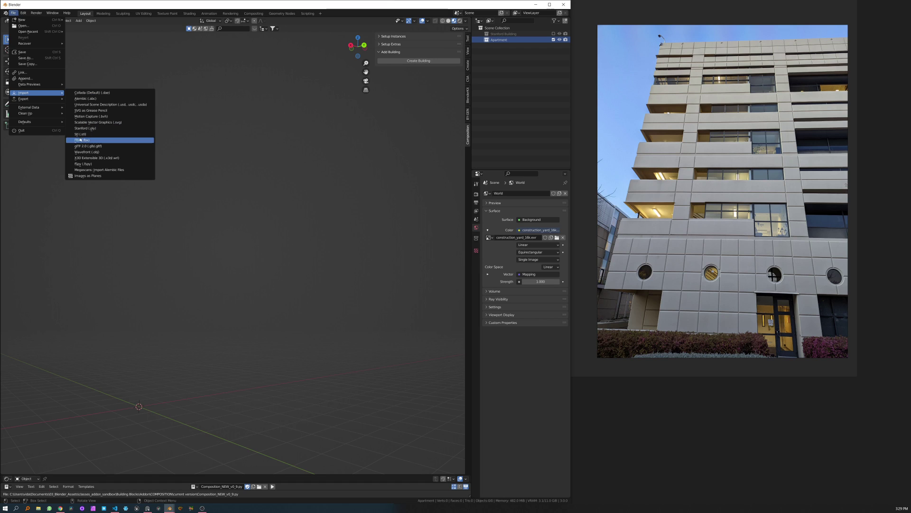
click(81, 140)
click(170, 137)
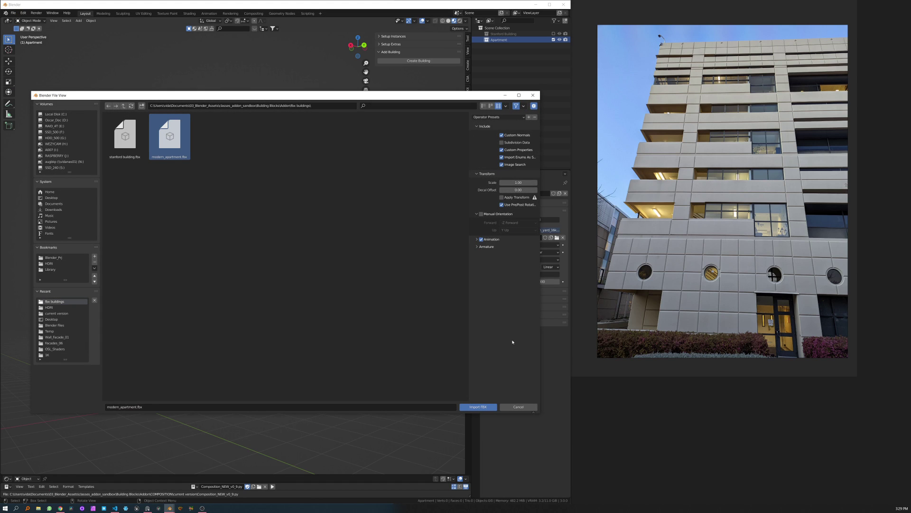
click(478, 407)
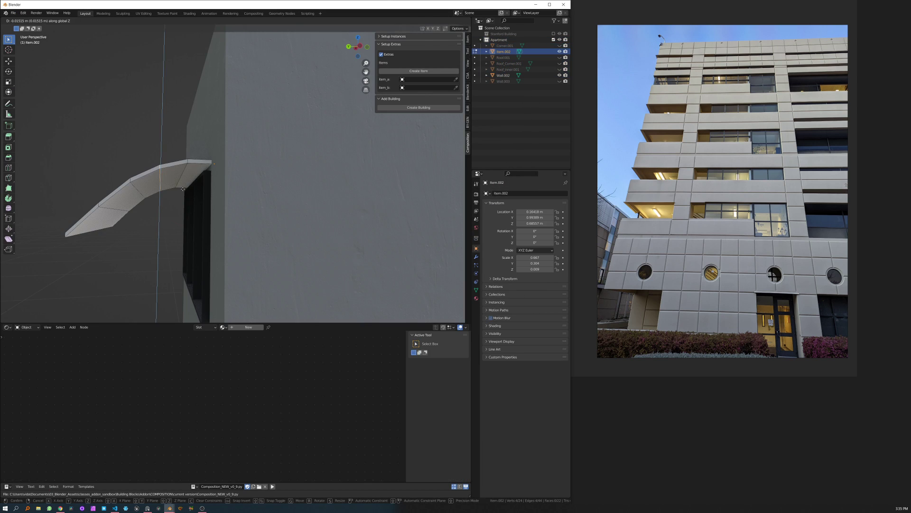
Step: Lower the window awning's geometry about 0.03 m along Z and return to Object Mode
key(g)
key(z)
click(182, 243)
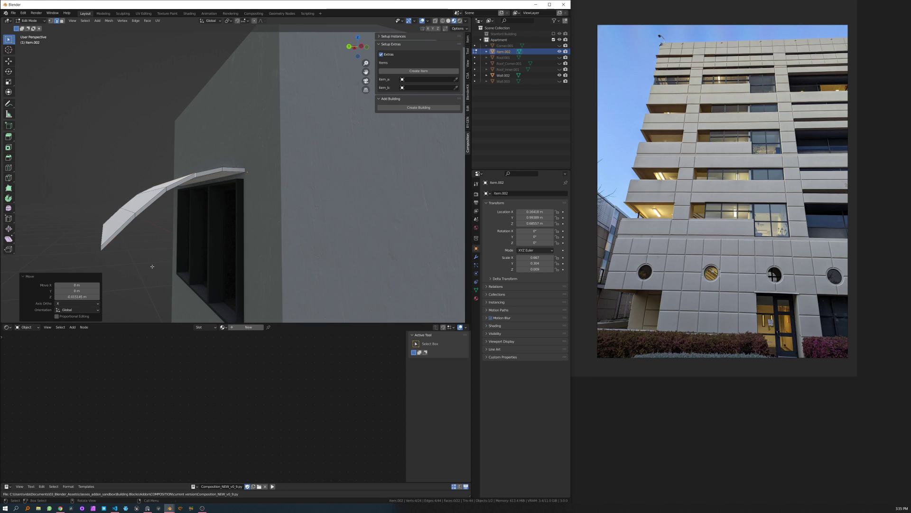
key(Tab)
scroll(150, 262, down, 3)
mouse_move(146, 258)
middle_down()
mouse_move(218, 262)
mouse_move(163, 258)
middle_up()
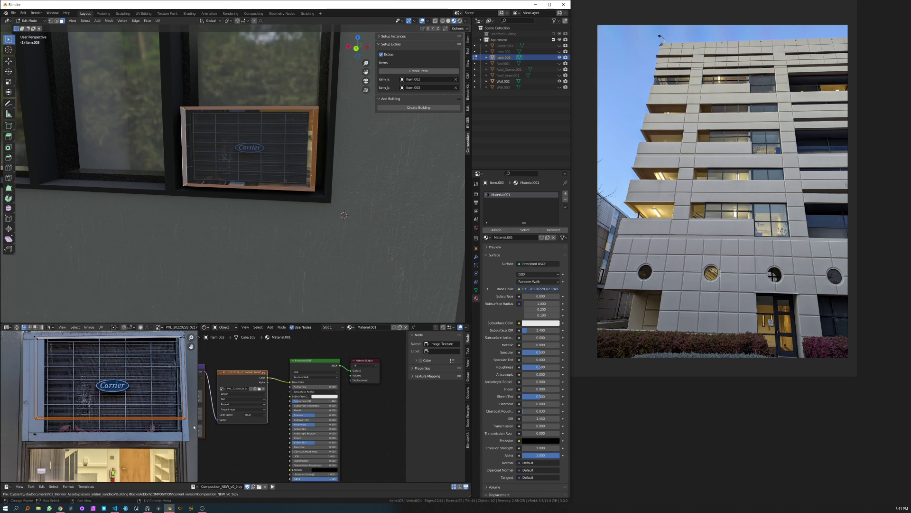
Step: Shift the air conditioner's selected UVs vertically over the lower frame of the Carrier unit in the photo
key(g)
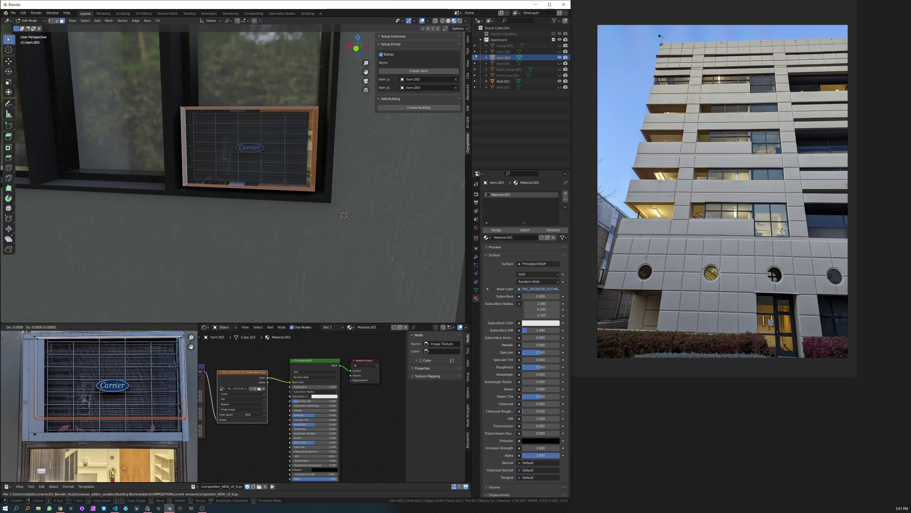
key(y)
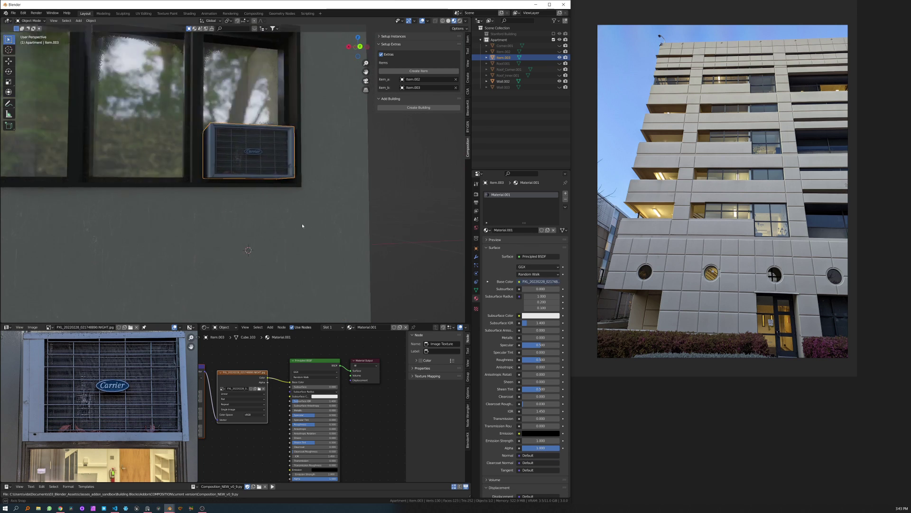
Step: Set the window air conditioner's origin to the 3D cursor
scroll(293, 226, down, 3)
middle_drag(293, 226, 283, 231)
scroll(283, 231, down, 2)
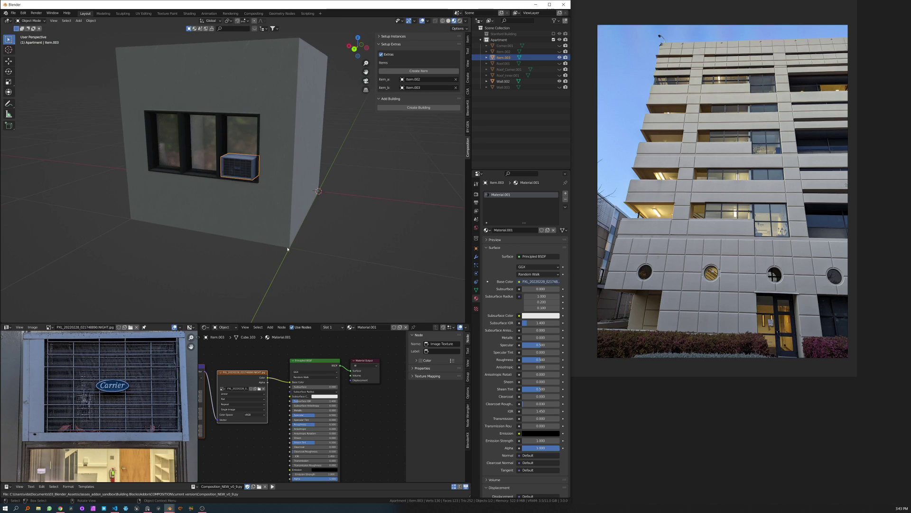
click(351, 270)
click(248, 180)
click(91, 20)
mouse_move(131, 35)
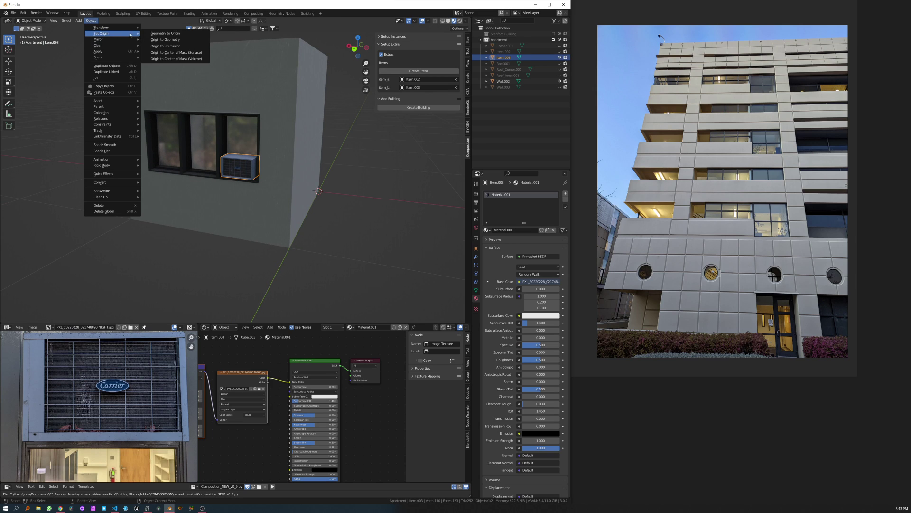
click(169, 47)
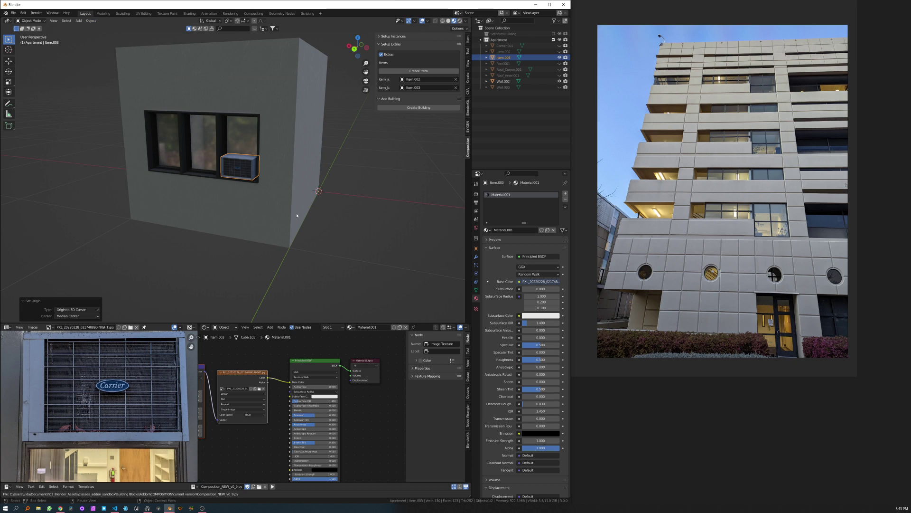
Step: Lower the roughness of the air conditioner's material to about 0.2 and check its surface at the window
drag(296, 424, 289, 423)
scroll(228, 209, up, 6)
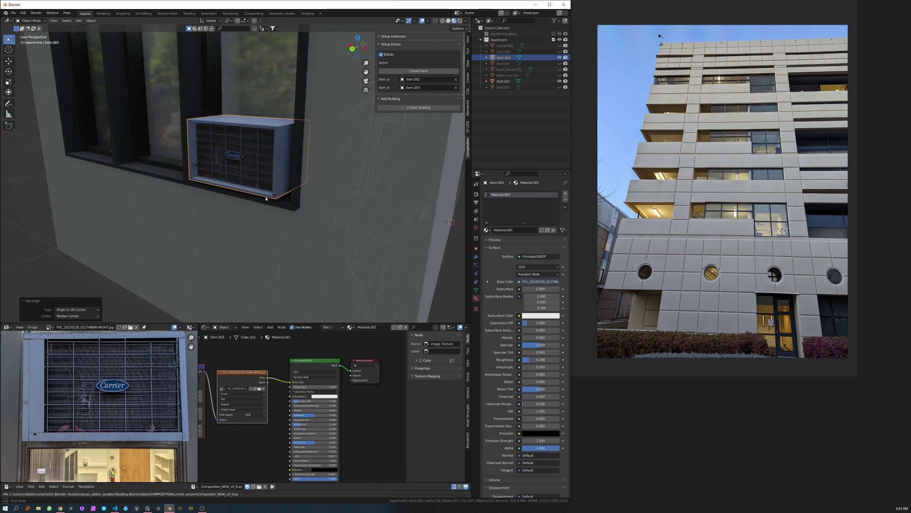
middle_drag(271, 200, 292, 209)
scroll(294, 239, down, 3)
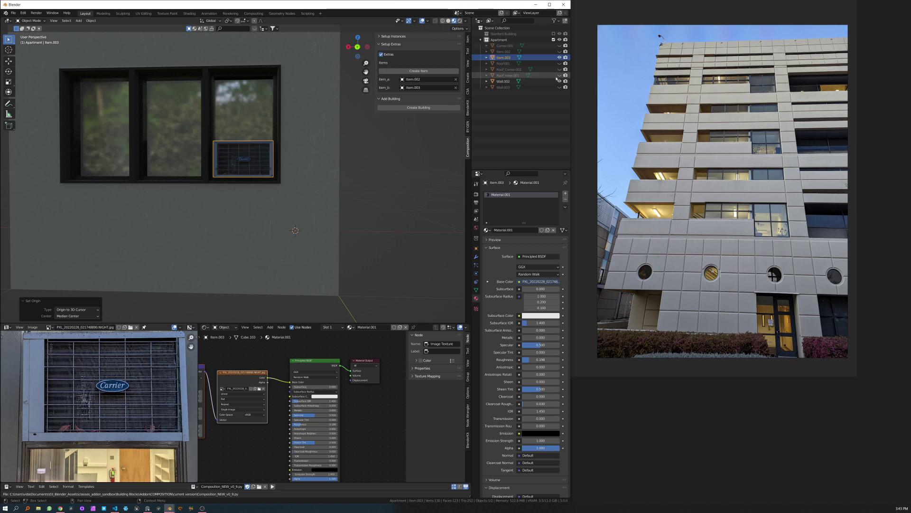
Step: Unhide all the hidden corner, item, roof and wall pieces in the Apartment collection
click(560, 87)
drag(560, 81, 560, 46)
scroll(310, 150, down, 5)
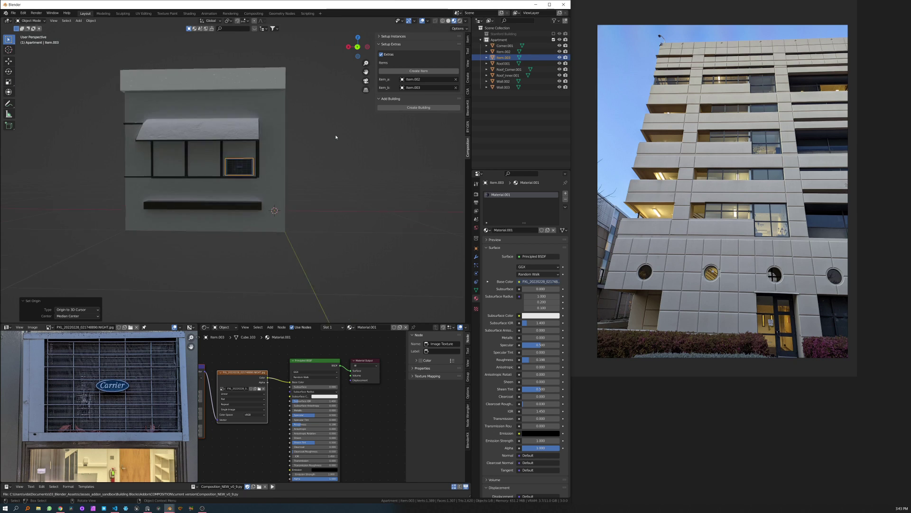
middle_drag(310, 150, 293, 165)
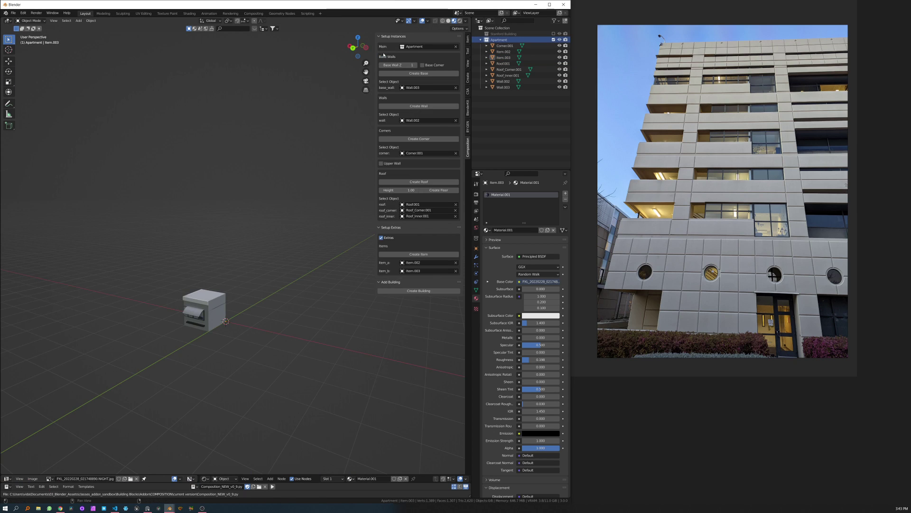
Step: Generate the apartment building from the assigned parts with Extras enabled, and look over its facades
click(401, 108)
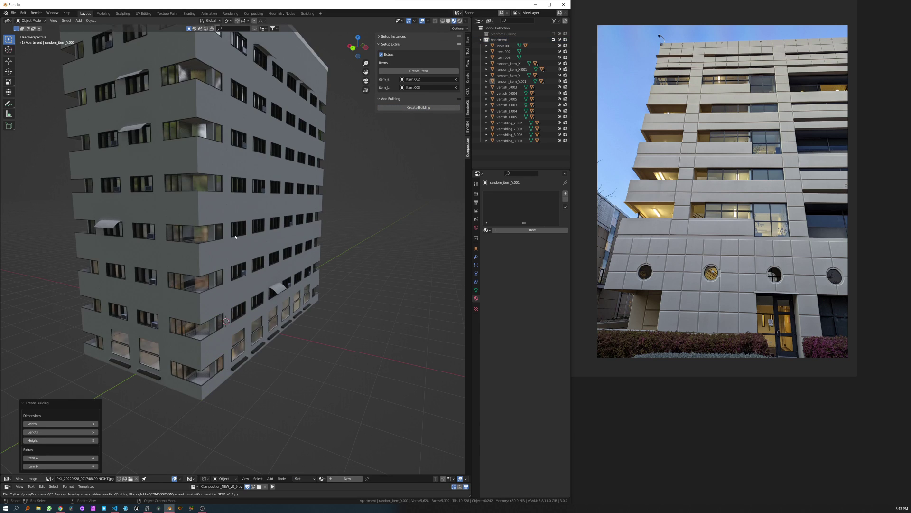
scroll(301, 226, down, 3)
scroll(301, 226, up, 4)
mouse_move(301, 226)
middle_down()
mouse_move(233, 231)
mouse_move(287, 228)
middle_up()
scroll(288, 228, up, 4)
scroll(288, 228, down, 5)
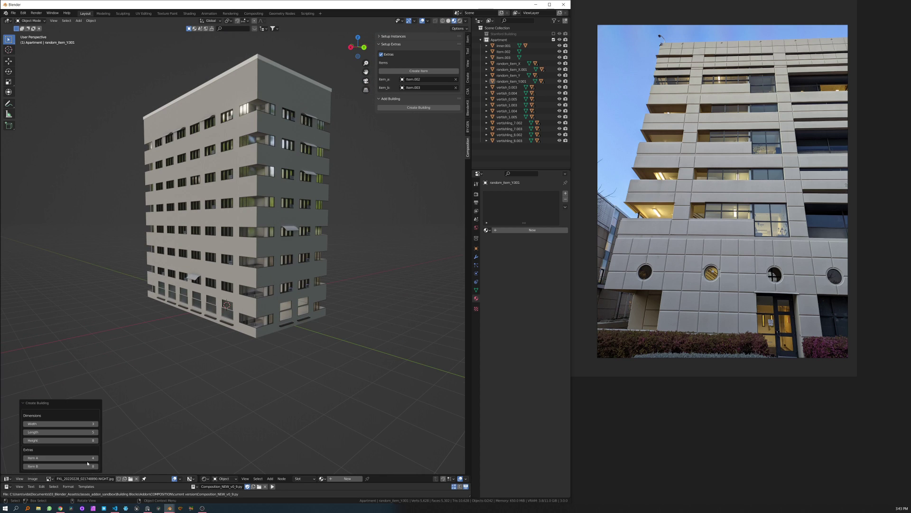
Step: Increase the building's scattered extras by raising the Item A count and setting Item B to 40, then inspect the facades
mouse_move(87, 459)
mouse_down()
mouse_move(112, 459)
mouse_move(88, 466)
mouse_up()
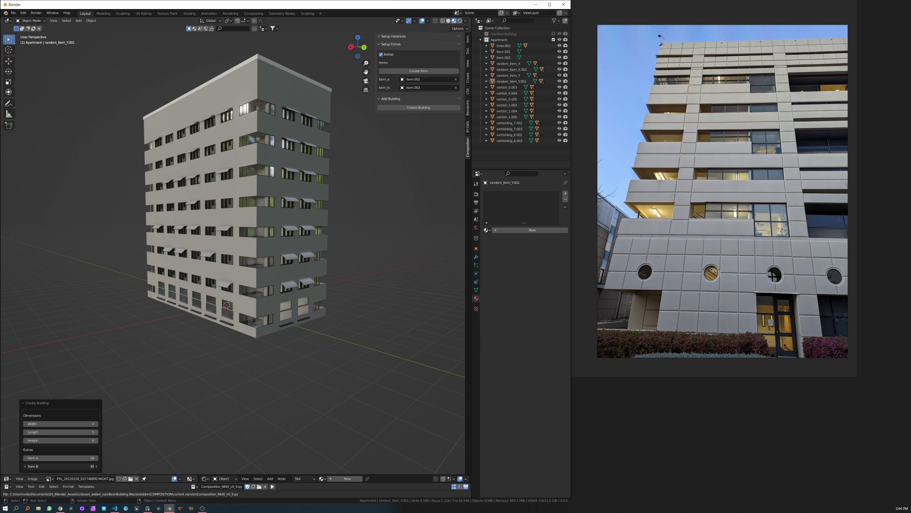
scroll(200, 366, up, 2)
middle_drag(252, 338, 252, 307)
scroll(143, 319, up, 5)
scroll(252, 307, down, 3)
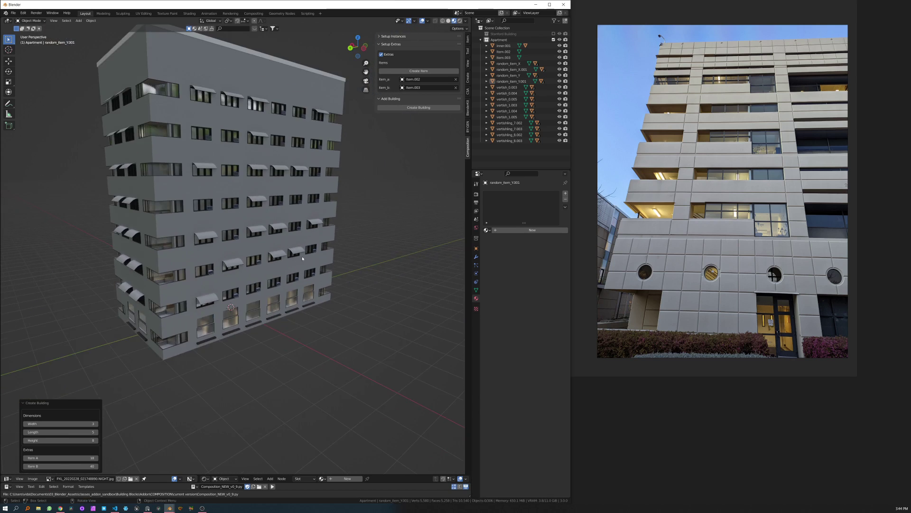
middle_drag(306, 258, 190, 308)
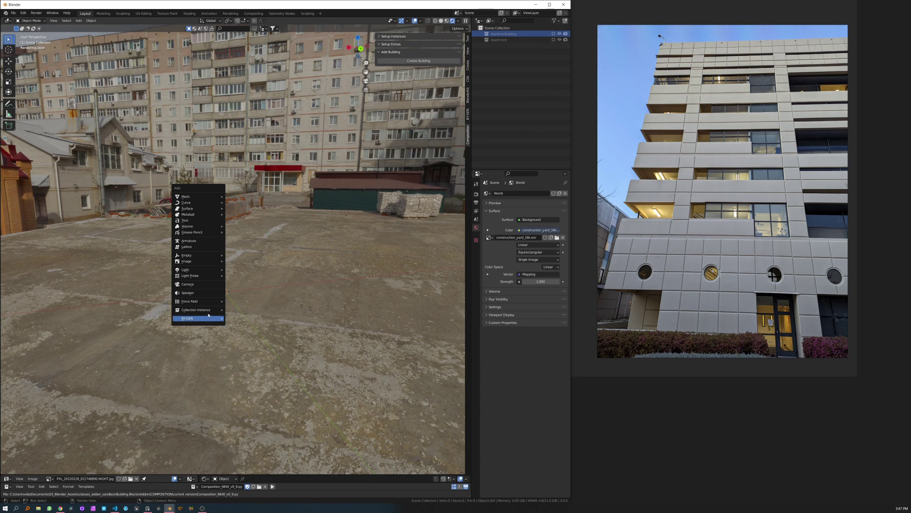
Step: Add an instance of the Apartment collection and move it along X, clear of the 3D cursor
click(242, 309)
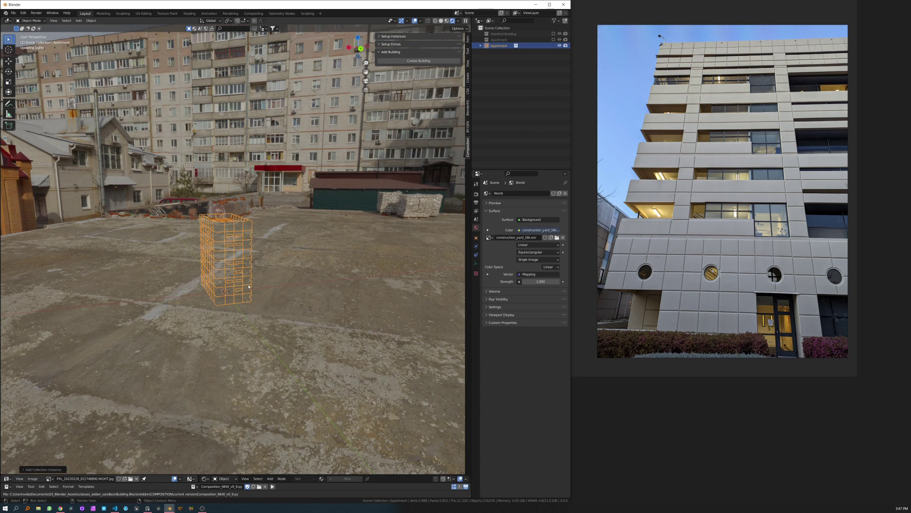
key(g)
key(y)
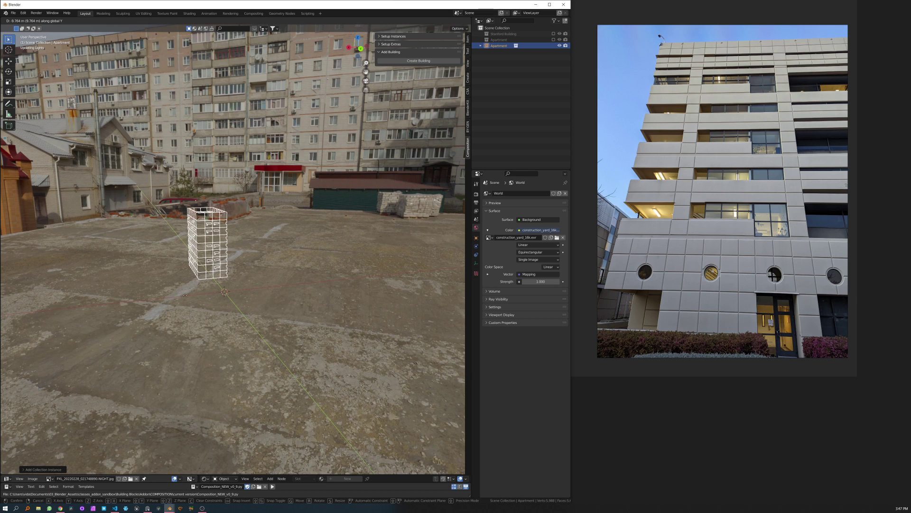
key(x)
click(167, 300)
Step: Add an instance of the Stanford Building collection beside the Apartment instance and inspect both in the rendered view
key(shift+a)
mouse_move(254, 271)
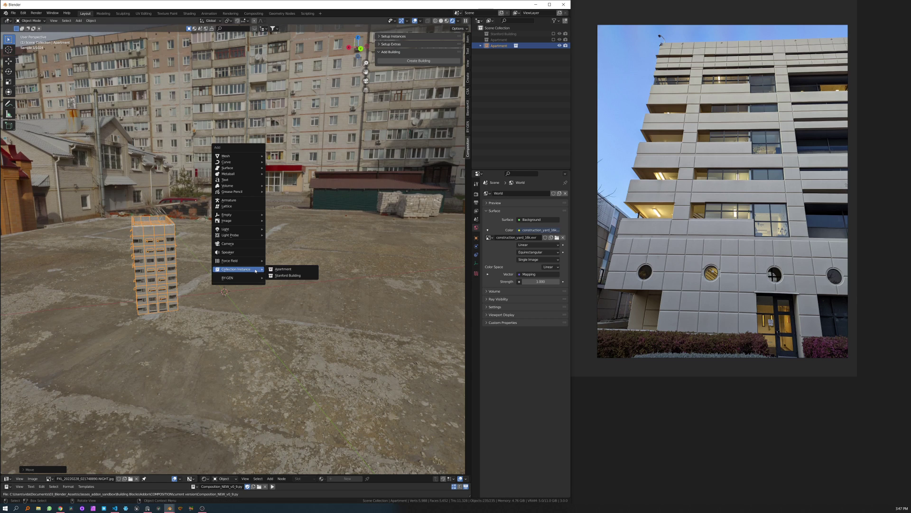
click(285, 275)
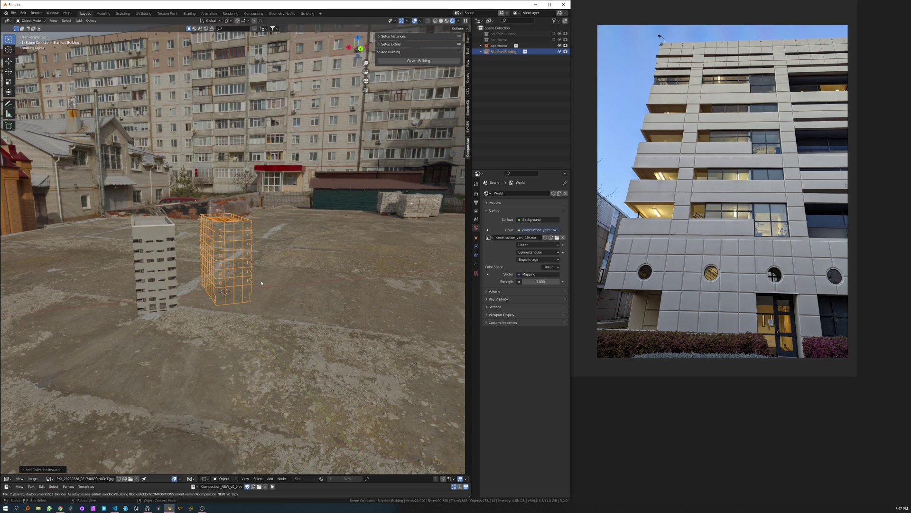
middle_drag(261, 283, 227, 287)
scroll(235, 282, up, 4)
click(228, 290)
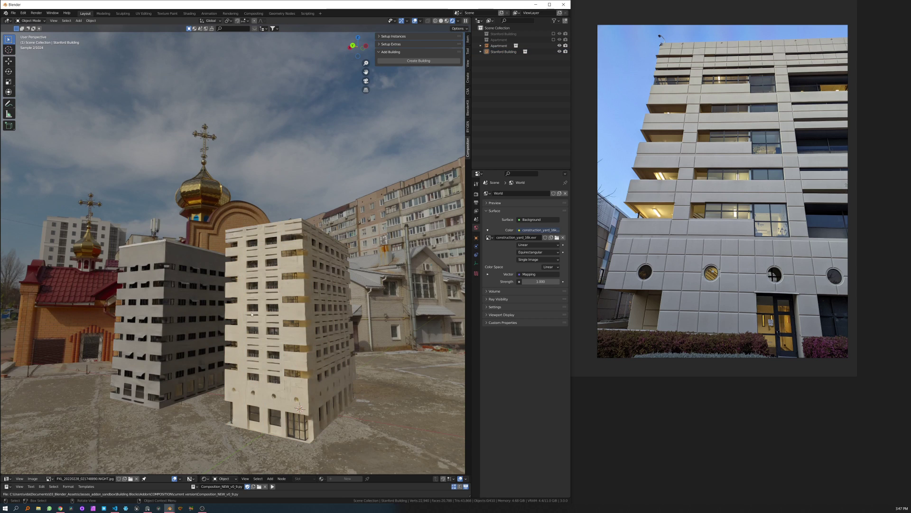
middle_drag(247, 340, 232, 332)
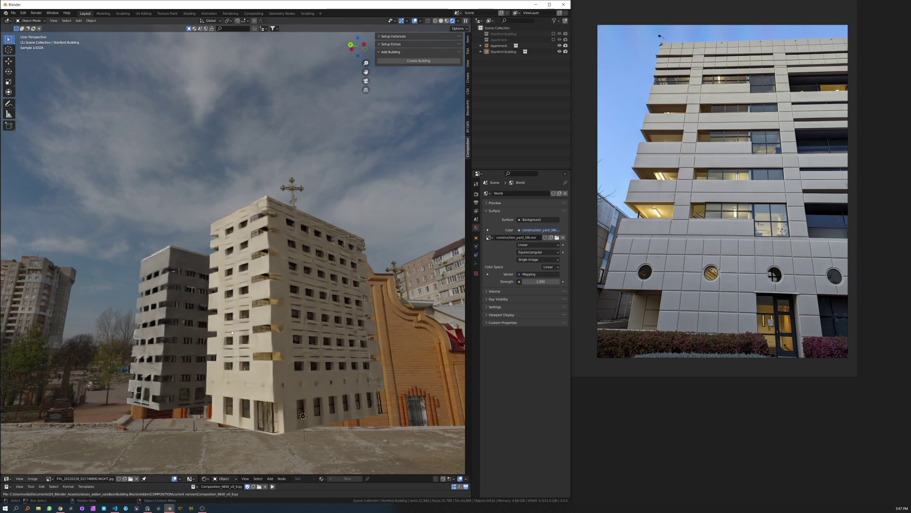